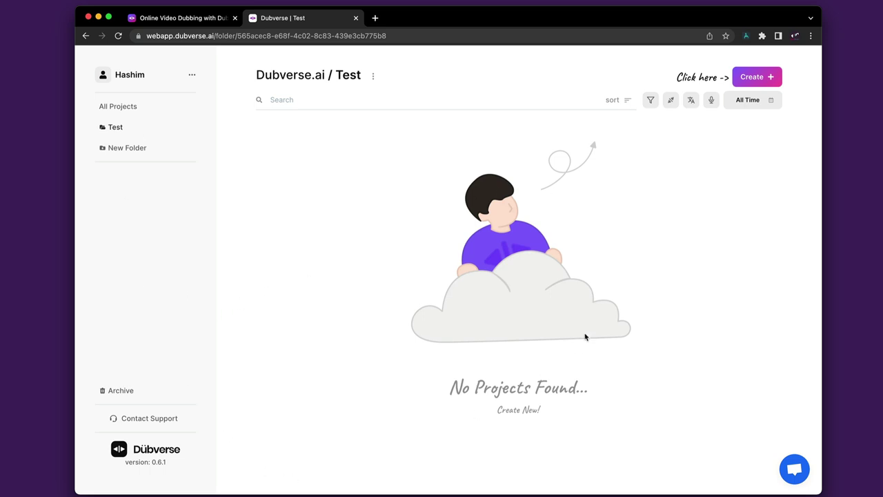
pyautogui.click(757, 76)
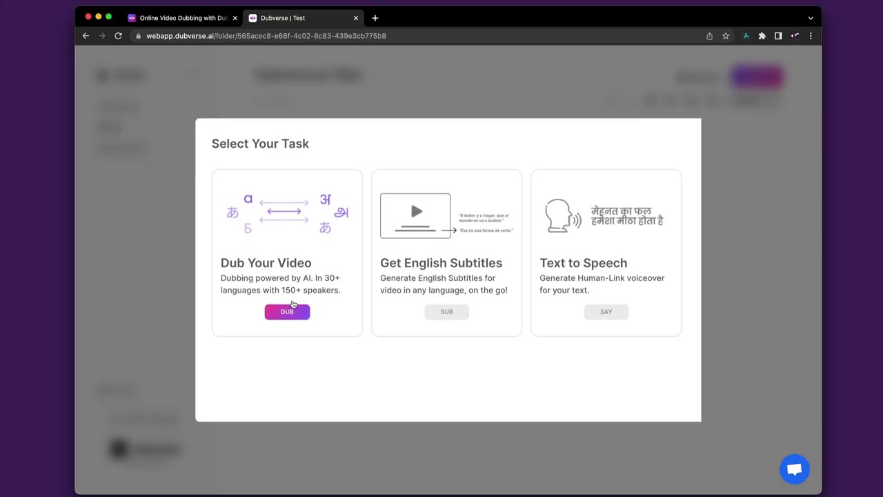
pyautogui.click(287, 311)
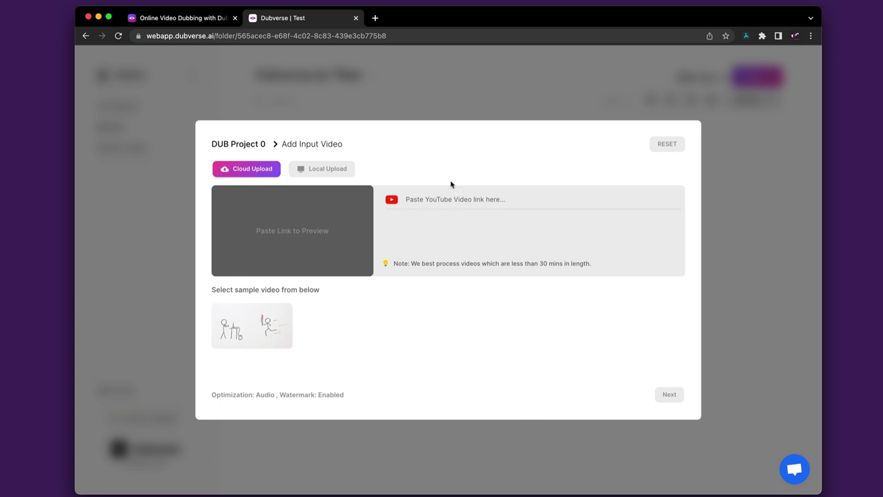
pyautogui.click(419, 199)
pyautogui.write('https://youtu.be/wI5RWNQpdJg')
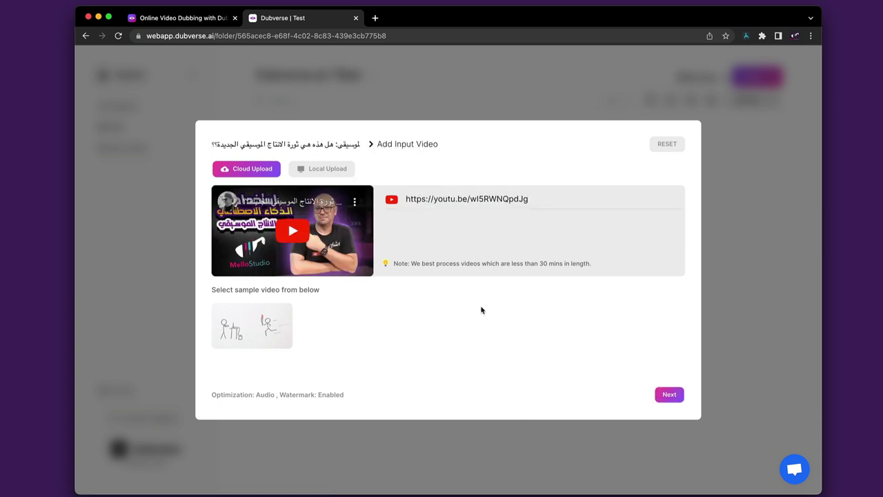
pyautogui.click(669, 395)
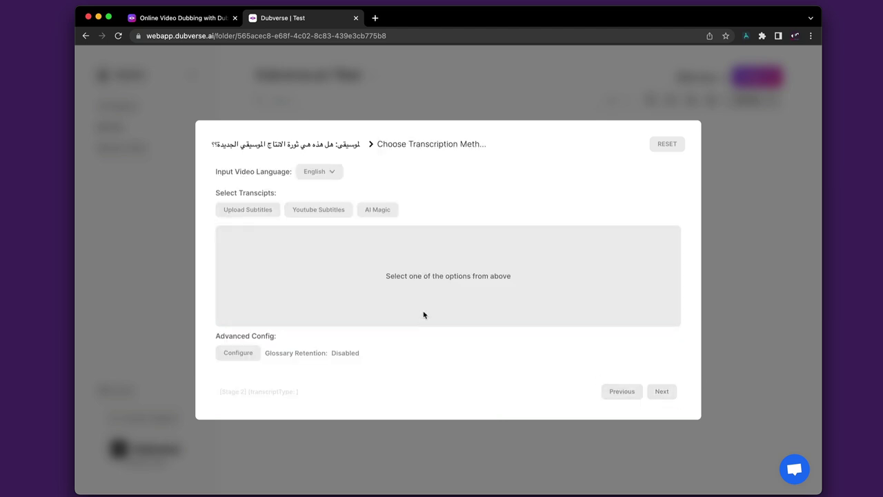
# Step: Set the input video language to Arabic and choose AI Magic as the transcription method
pyautogui.click(329, 175)
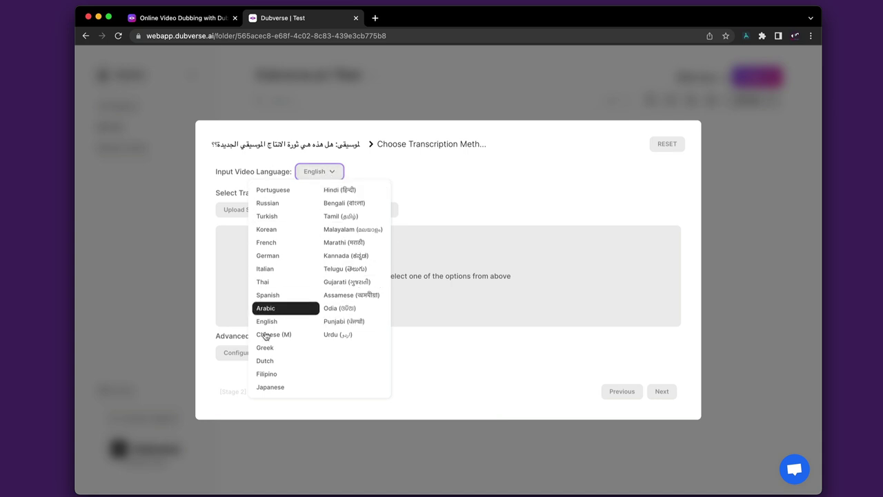
pyautogui.click(274, 310)
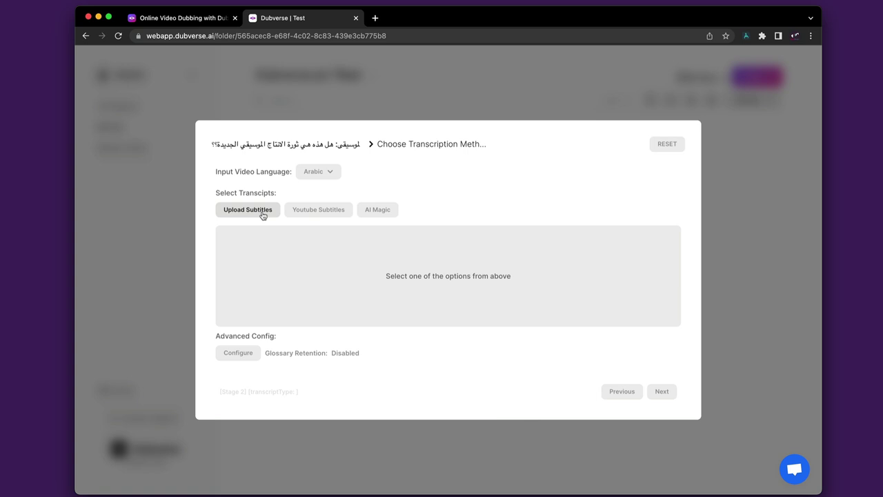
pyautogui.click(386, 209)
pyautogui.click(662, 391)
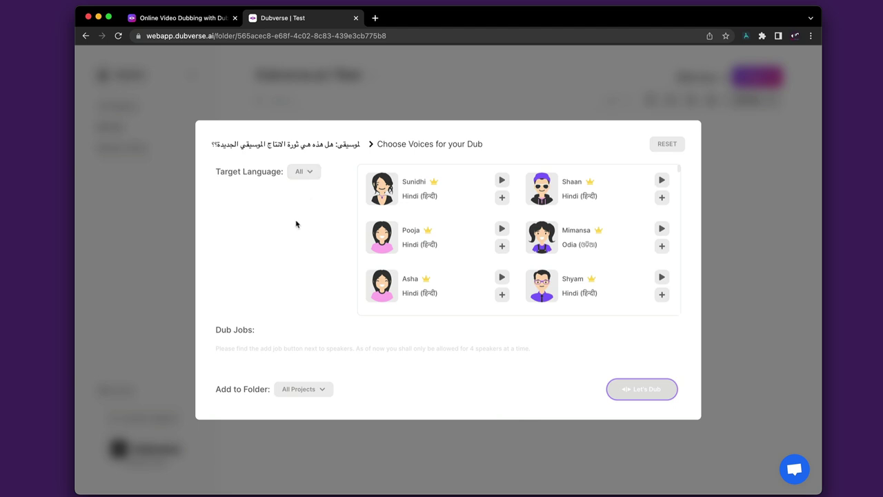
# Step: Filter the voices to English, preview Shikha, Guy and Shaan, and add Guy as a dub job
pyautogui.click(303, 172)
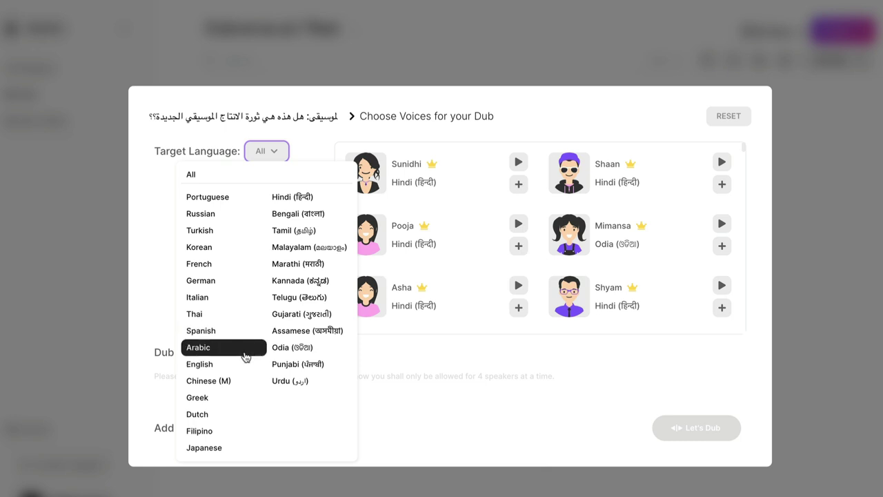
pyautogui.click(228, 367)
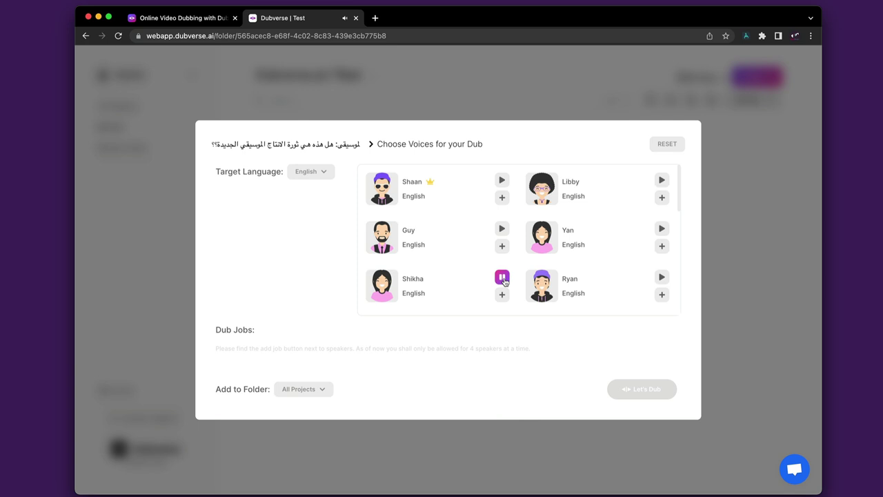
pyautogui.click(503, 279)
pyautogui.click(503, 231)
pyautogui.click(501, 181)
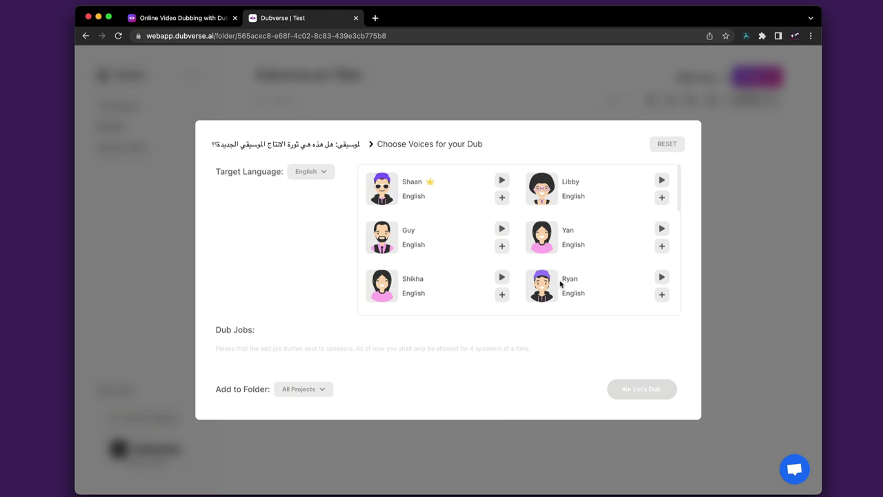
pyautogui.click(502, 246)
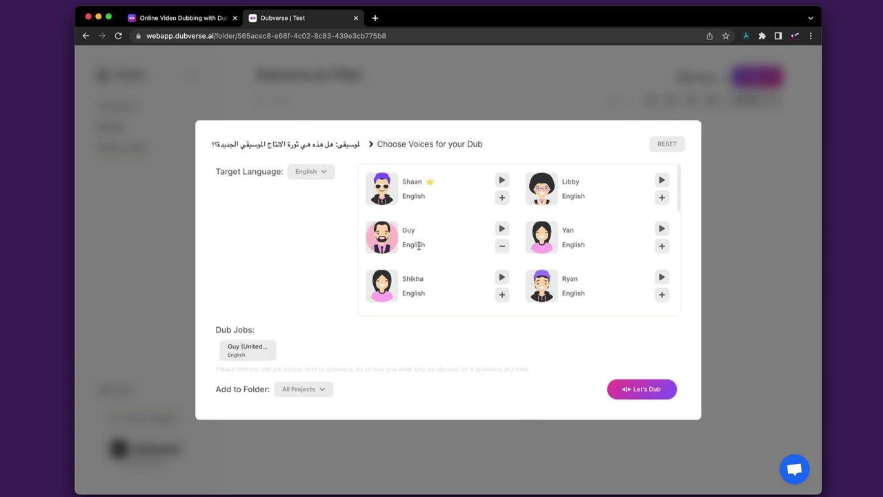
# Step: Switch the target language to Turkish, preview the Ahmet voice and add it as a second dub job
pyautogui.click(310, 172)
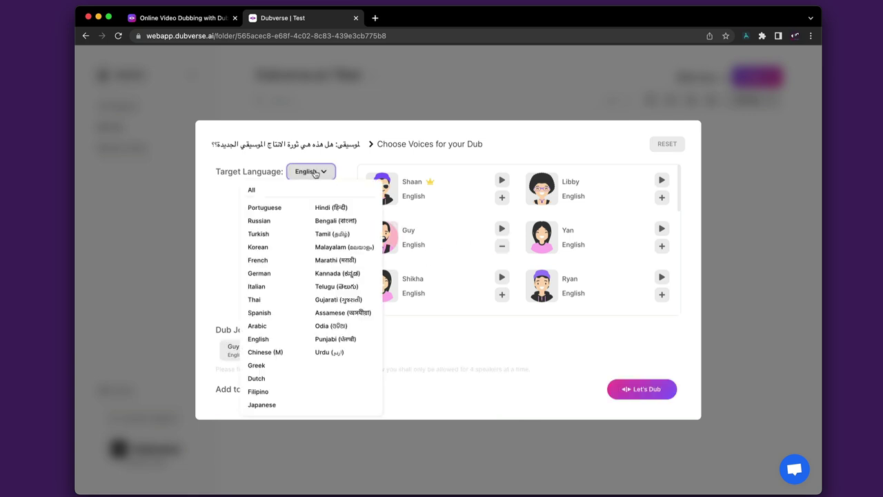
pyautogui.click(273, 235)
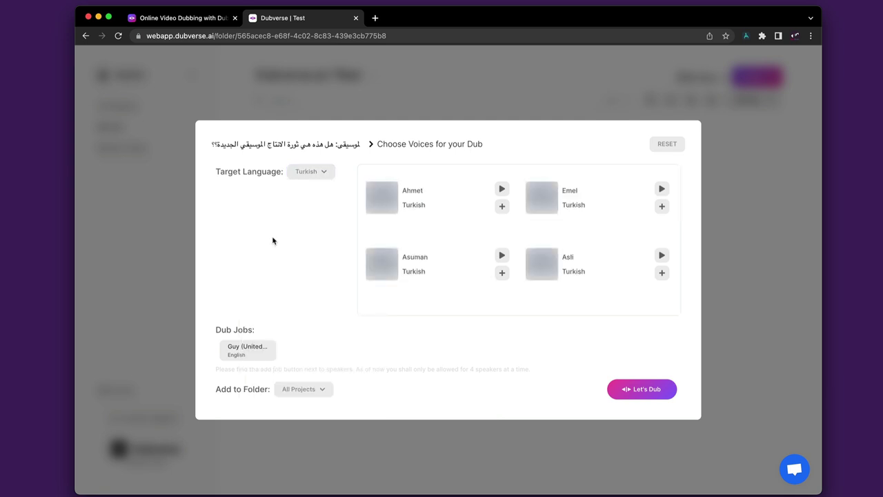
pyautogui.click(502, 190)
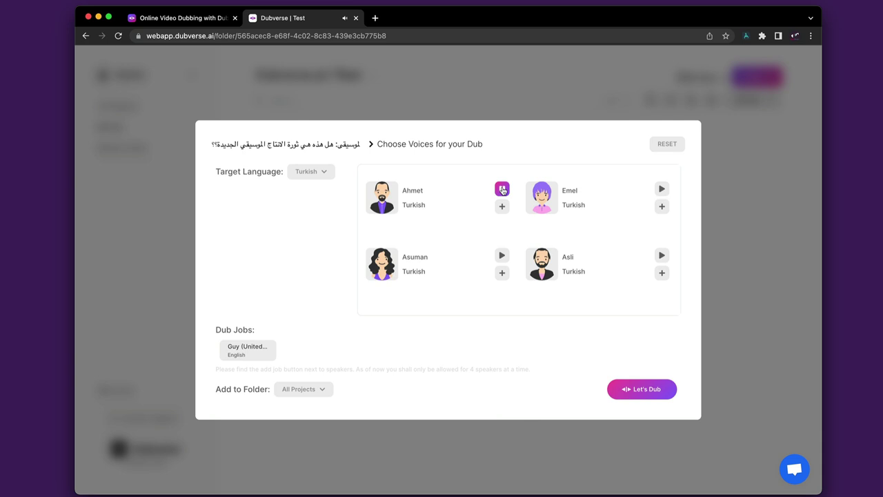
pyautogui.click(503, 206)
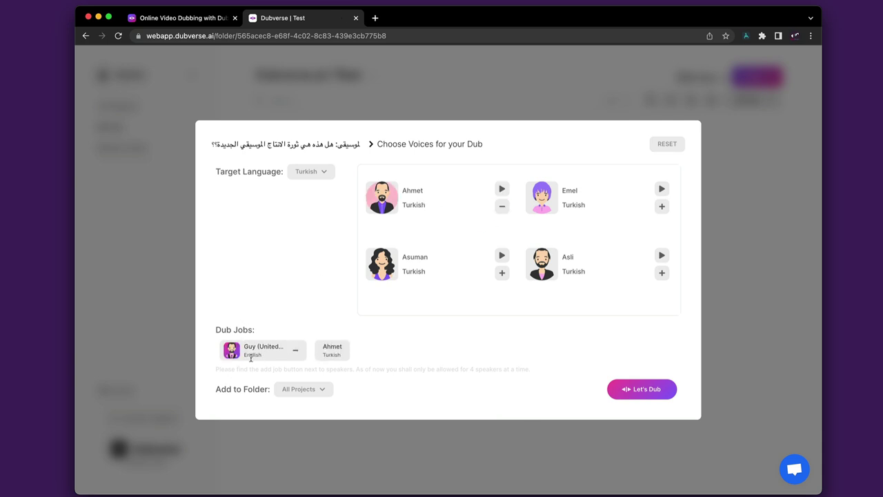
pyautogui.moveTo(254, 358)
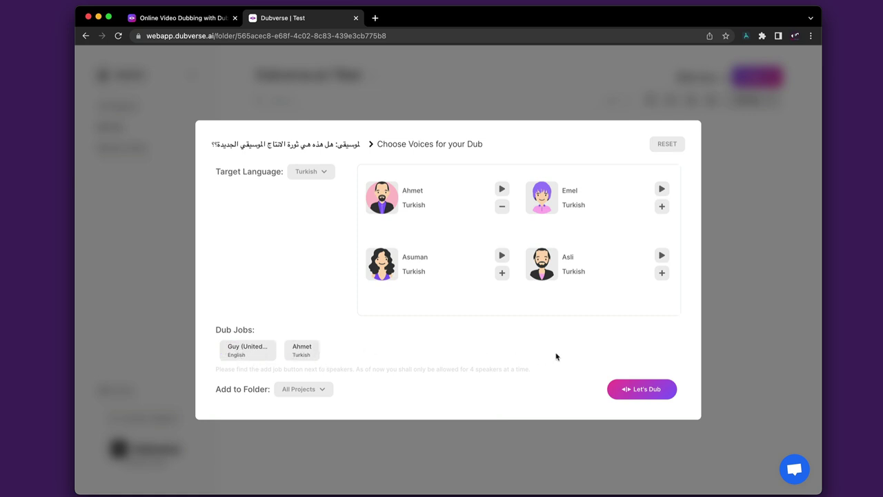
# Step: Assign the dub jobs to the Test folder and start the dubbing
pyautogui.click(322, 389)
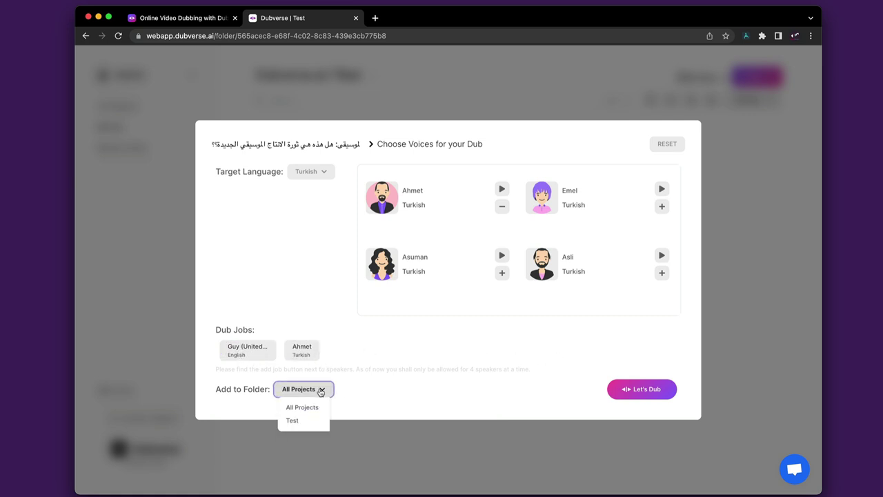
pyautogui.click(311, 421)
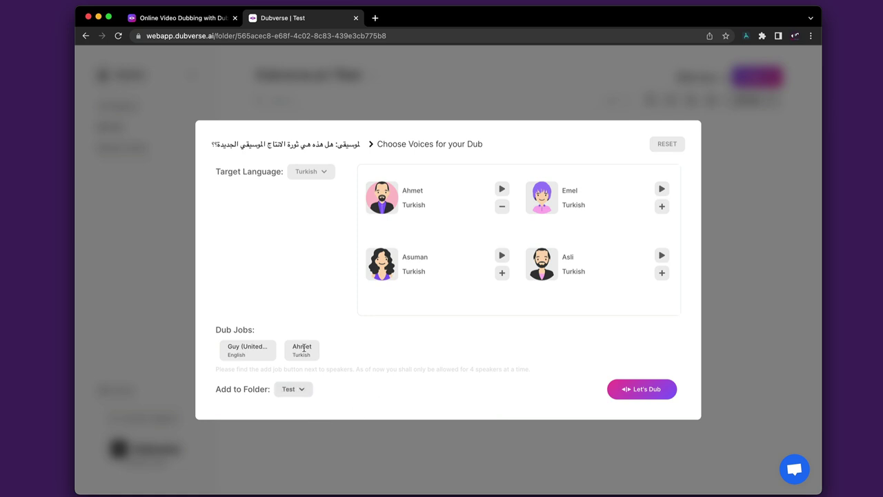
pyautogui.click(643, 390)
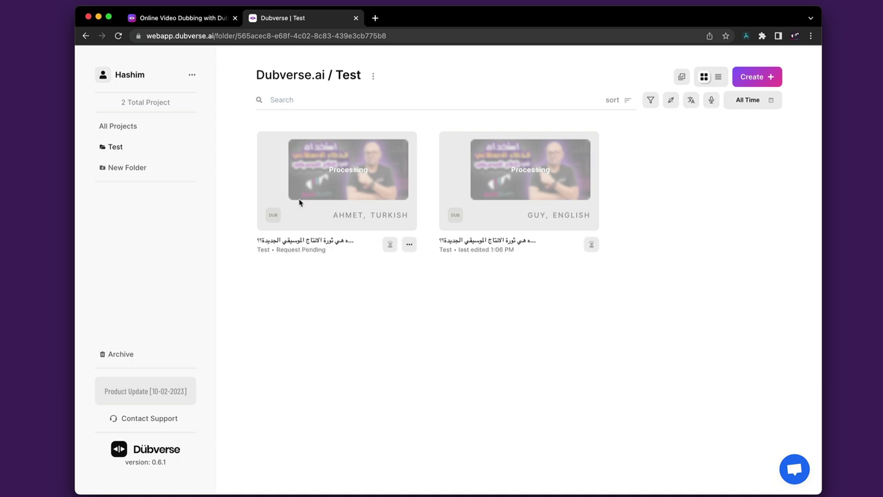
# Step: Create an English subtitles project from the previously uploaded video and start generating the subtitles
pyautogui.click(757, 80)
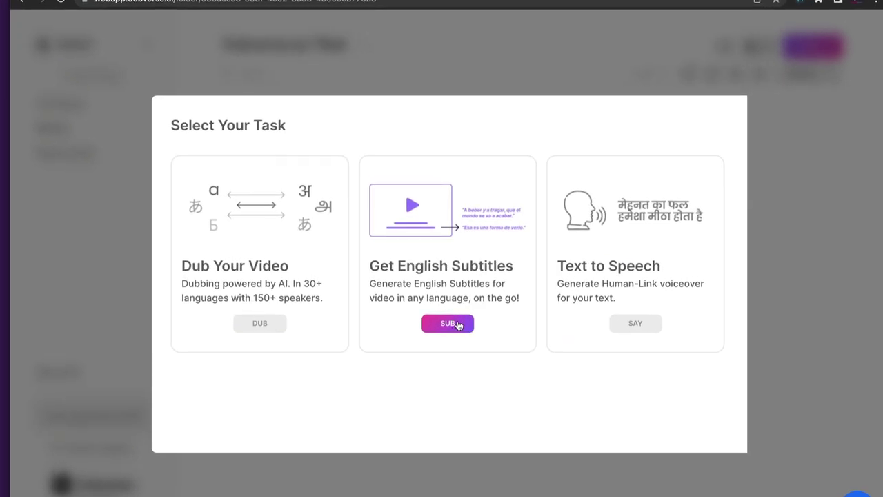
pyautogui.click(457, 324)
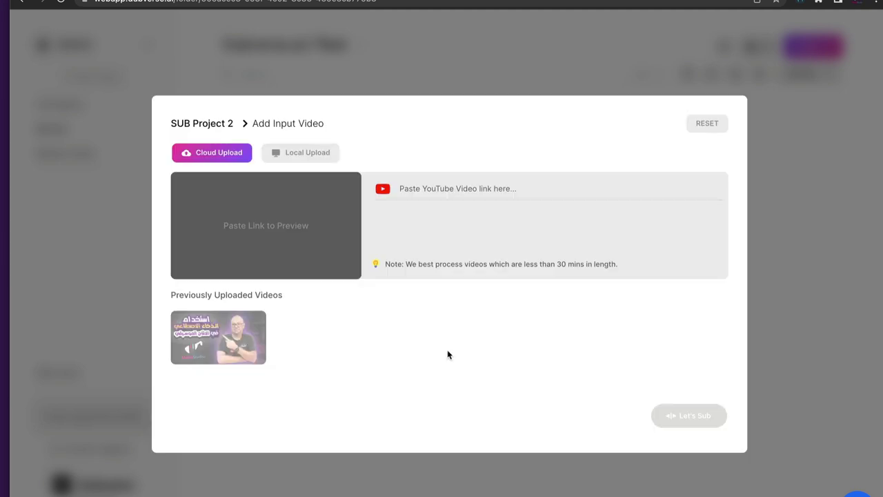
pyautogui.click(416, 188)
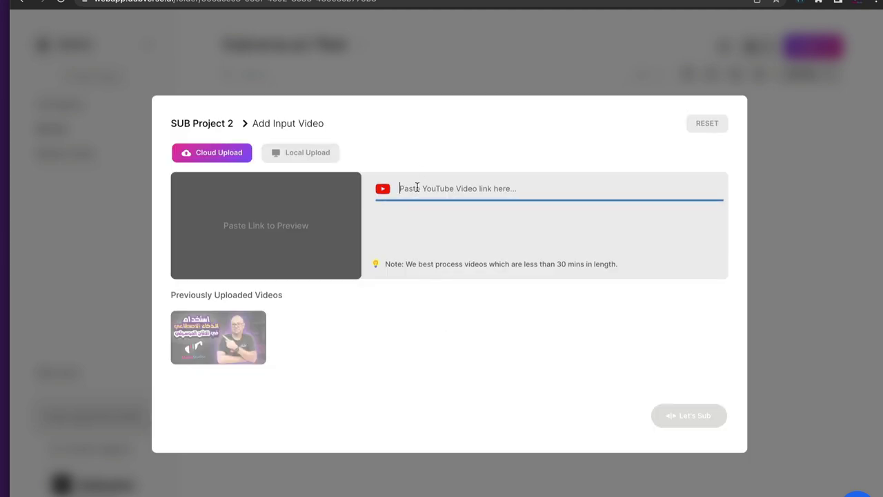
pyautogui.click(229, 338)
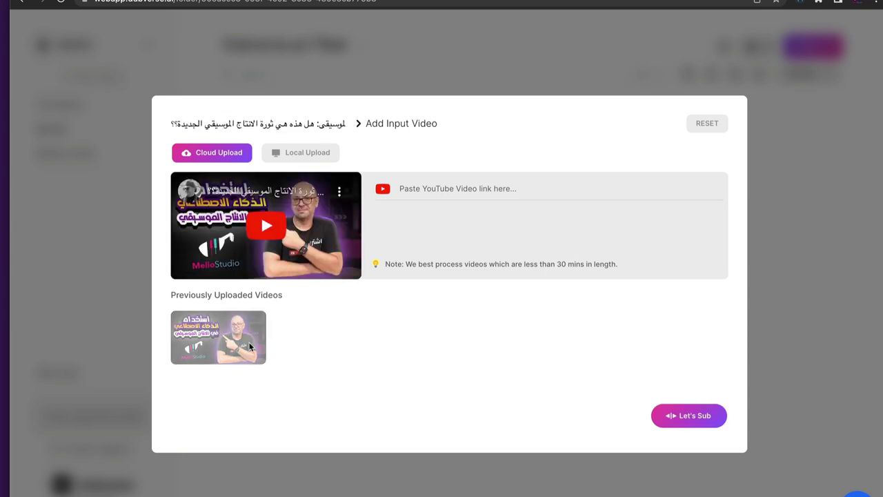
pyautogui.click(672, 416)
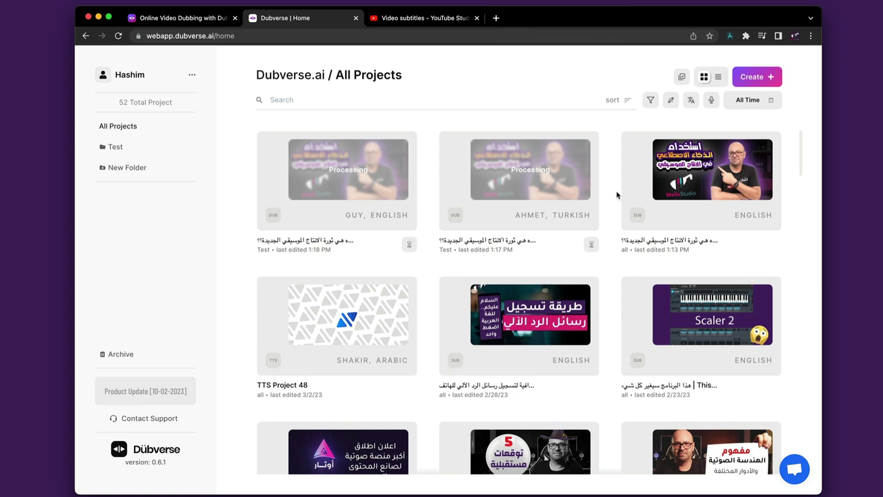
# Step: Open the finished English subtitle project for viewing and read through its video transcript
pyautogui.moveTo(657, 187)
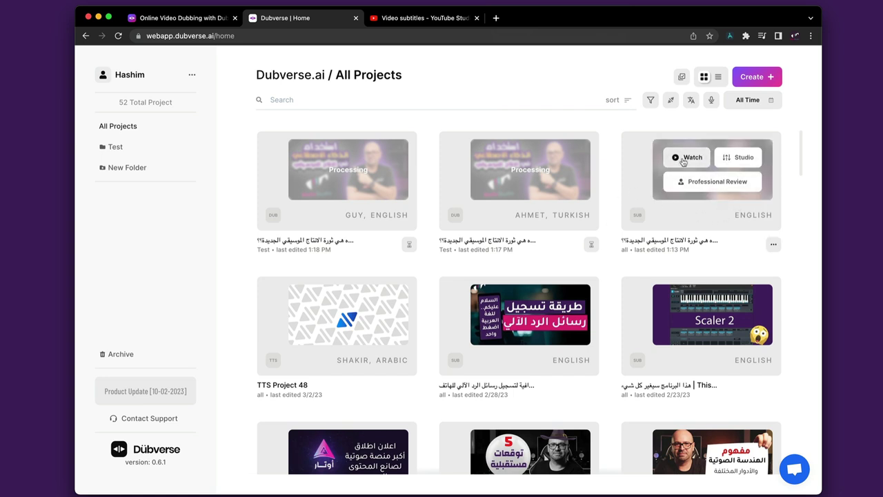
pyautogui.click(687, 158)
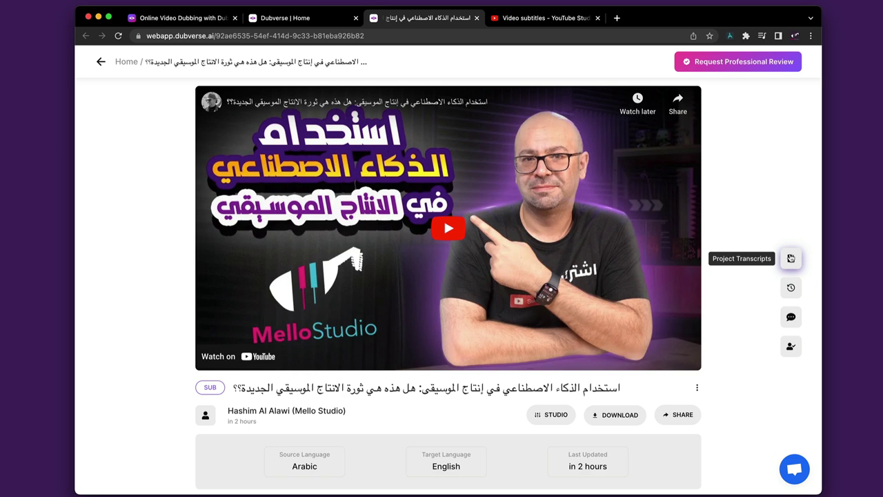
pyautogui.click(791, 258)
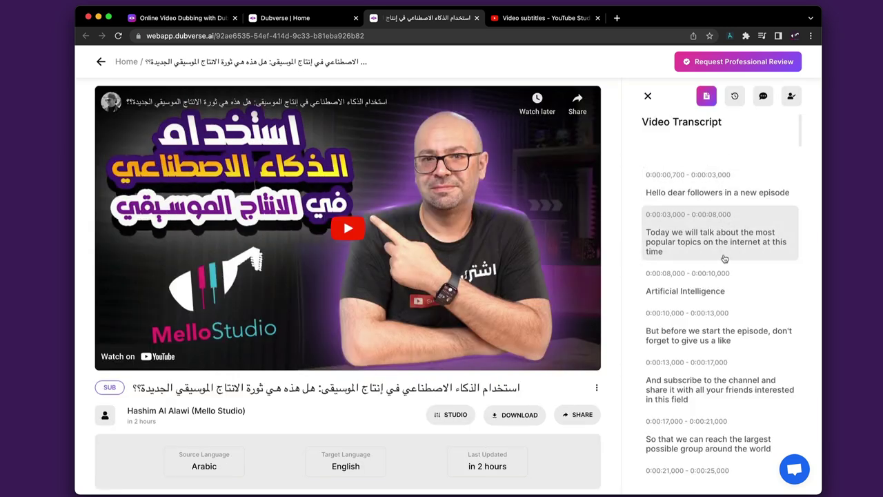
pyautogui.scroll(-2, 704, 342)
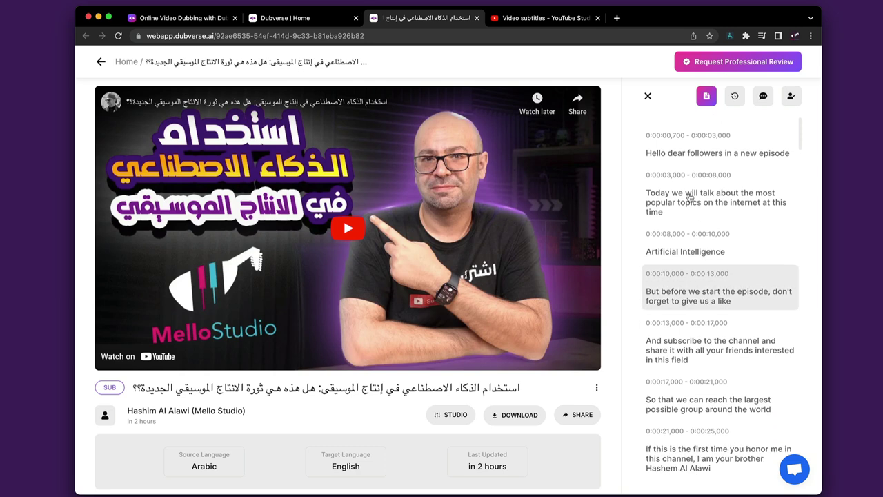
pyautogui.scroll(-4, 701, 365)
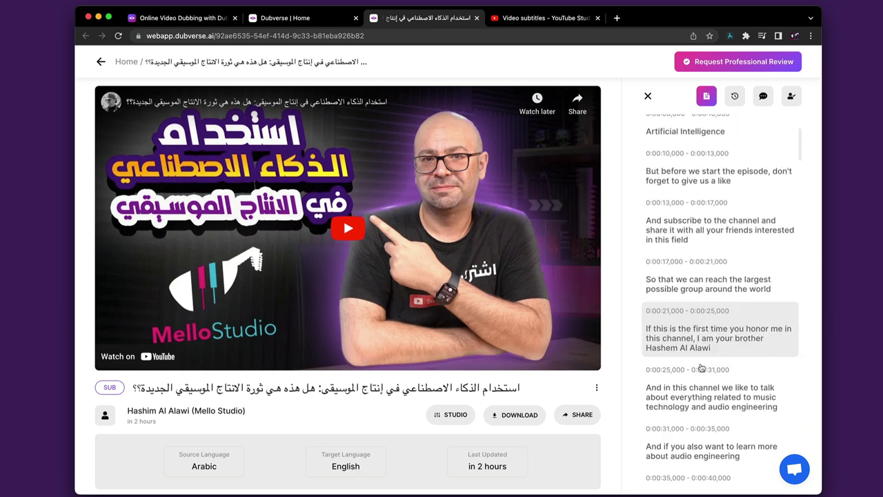
pyautogui.scroll(-5, 701, 365)
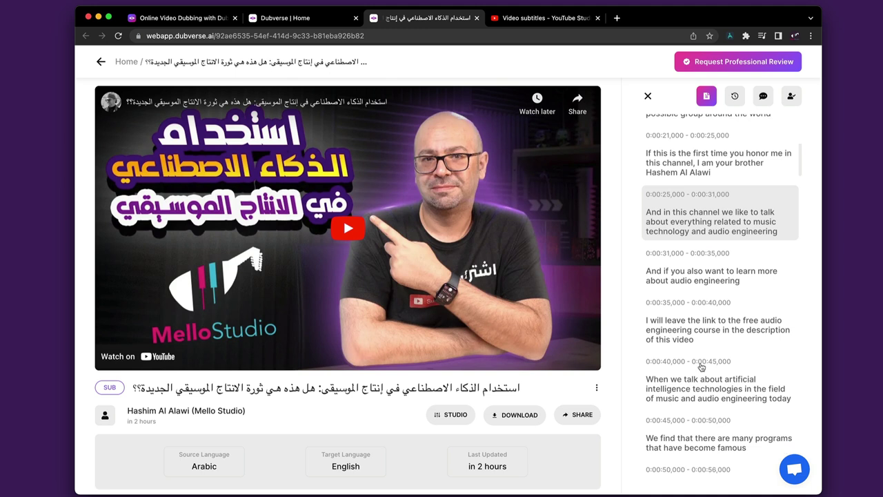
pyautogui.scroll(10, 701, 366)
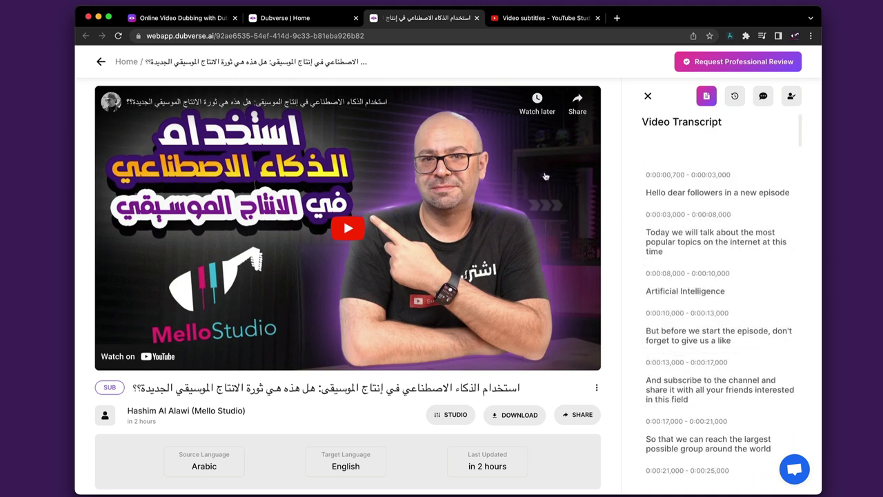
# Step: Download the SRT file of the English subtitle project from All Projects and save it to the Desktop
pyautogui.click(334, 18)
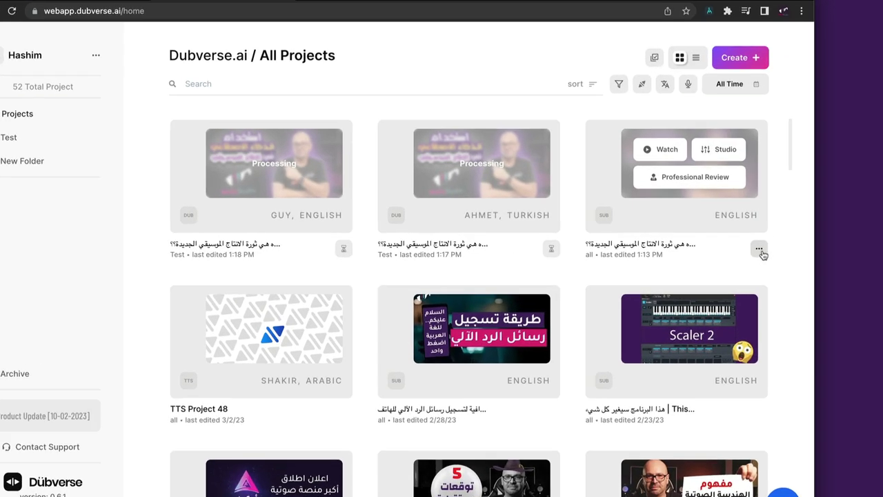
pyautogui.click(774, 244)
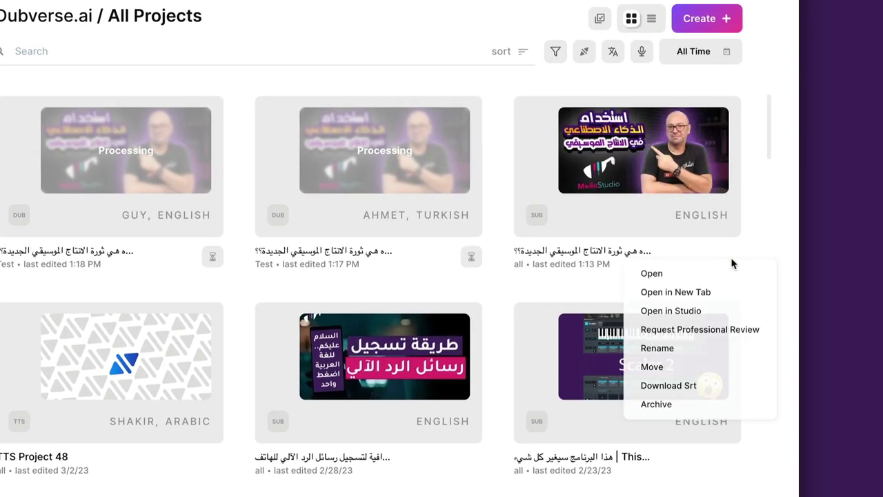
pyautogui.click(692, 386)
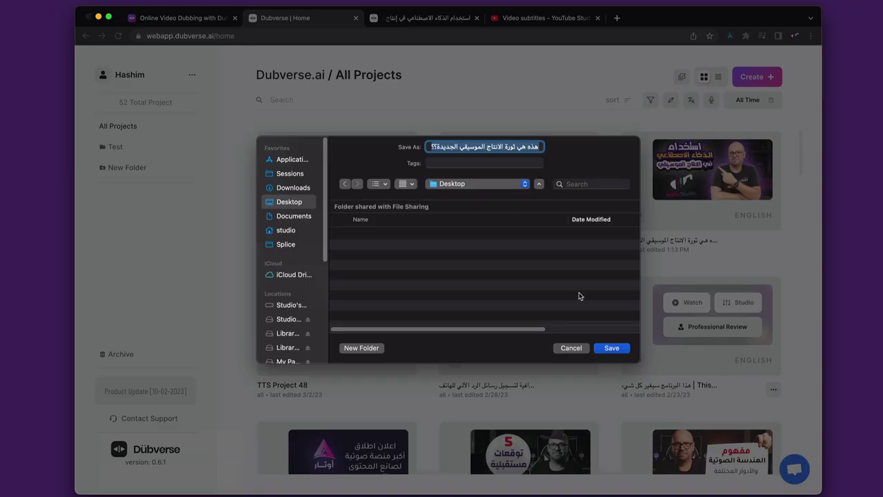
pyautogui.click(610, 353)
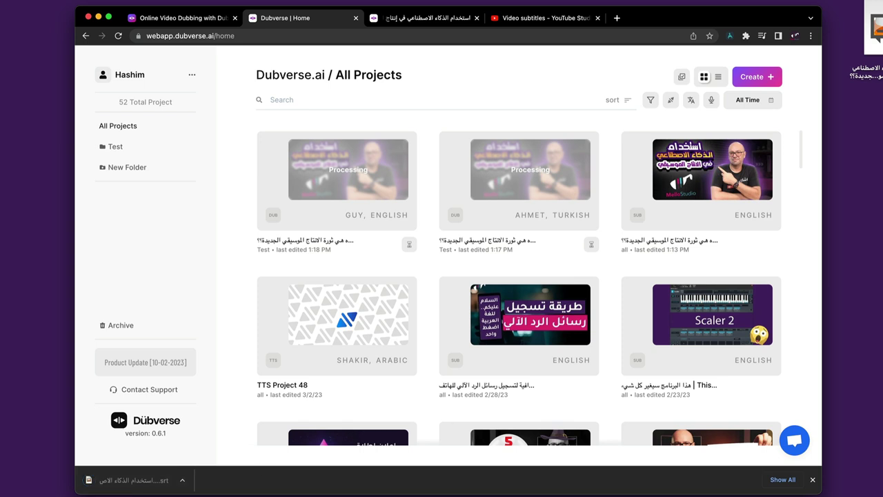
# Step: Switch to YouTube Studio and add English (United States) as a subtitle language for the video
pyautogui.click(542, 18)
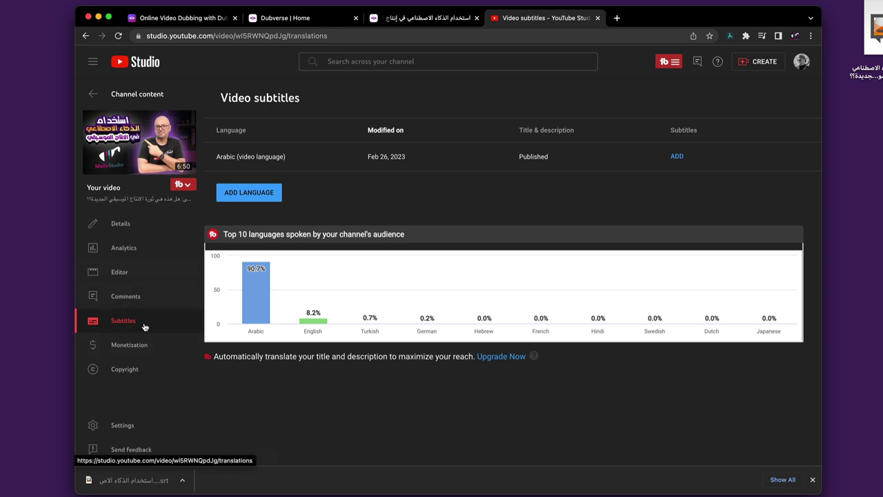
pyautogui.click(257, 194)
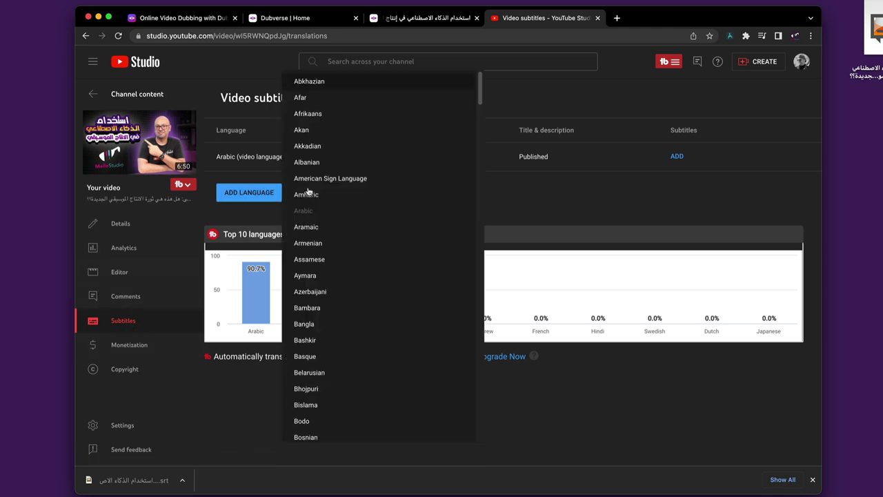
pyautogui.scroll(-8, 334, 325)
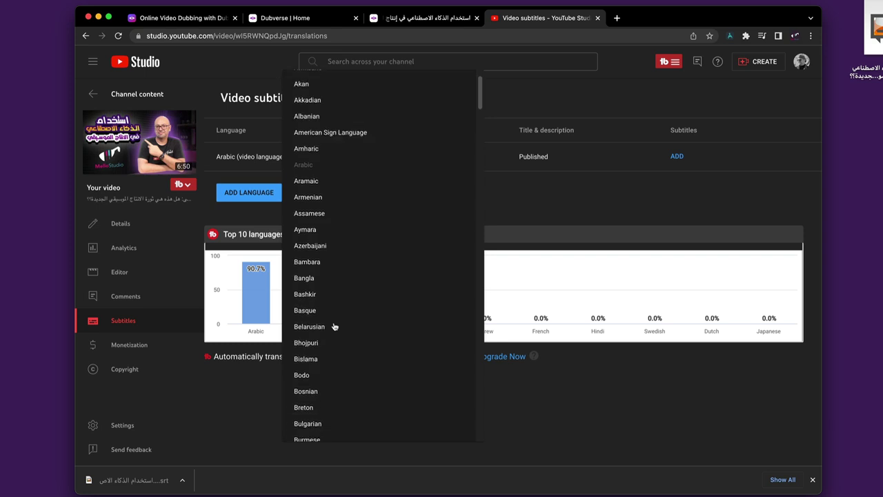
pyautogui.scroll(-10, 334, 325)
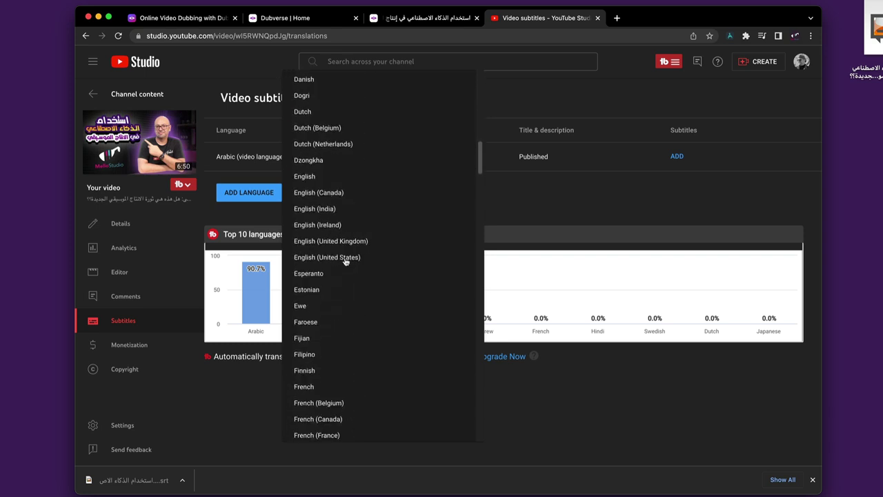
pyautogui.click(341, 258)
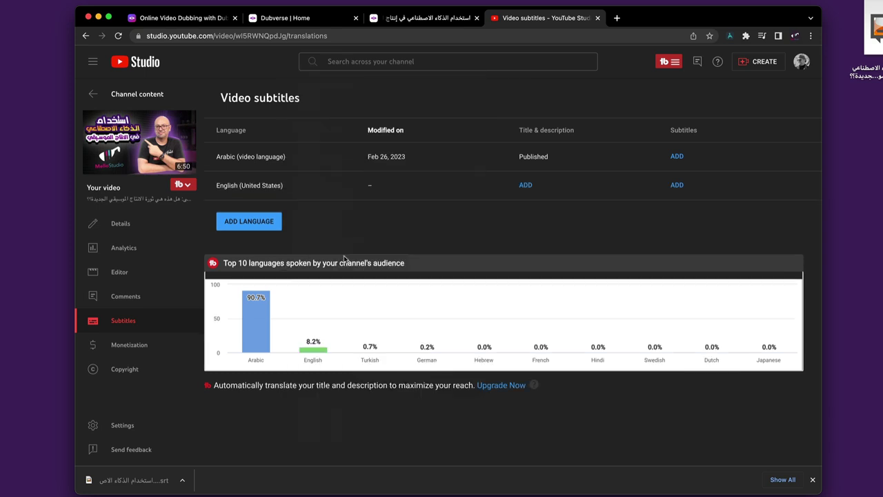
# Step: Upload the SRT file from the Desktop as the English (United States) subtitles and play the video to preview them
pyautogui.click(676, 186)
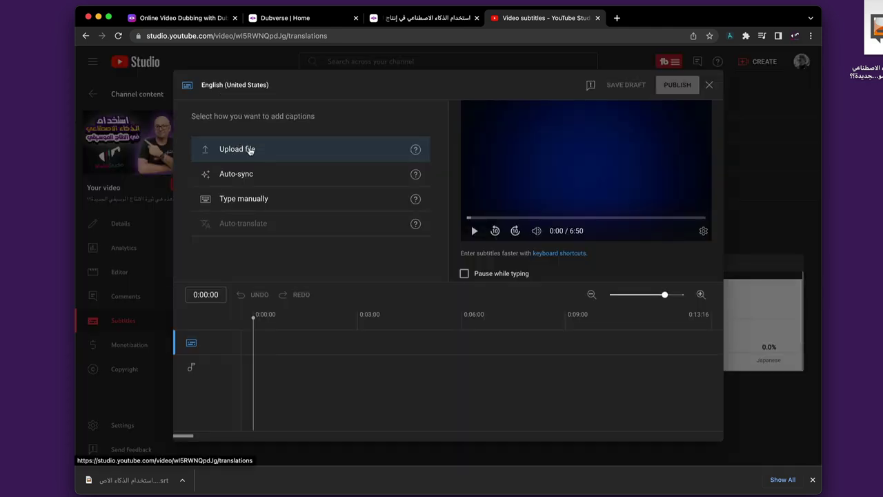
pyautogui.click(254, 154)
pyautogui.click(517, 297)
pyautogui.click(476, 204)
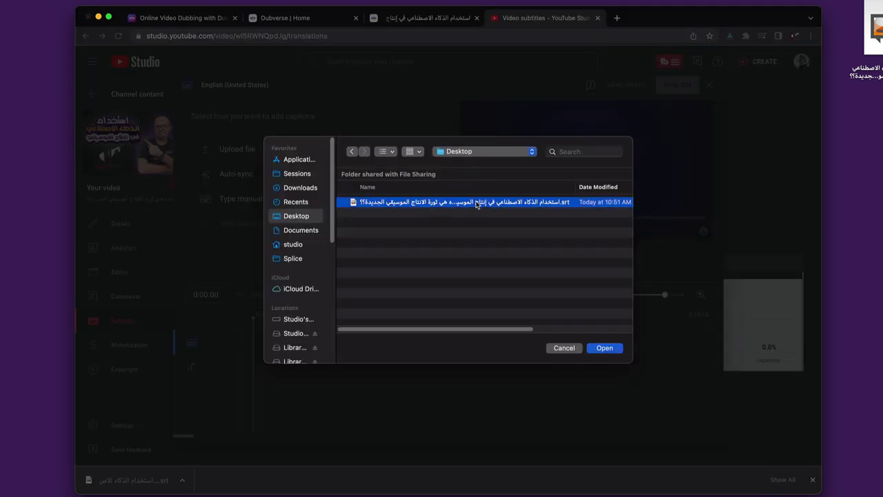
pyautogui.click(603, 347)
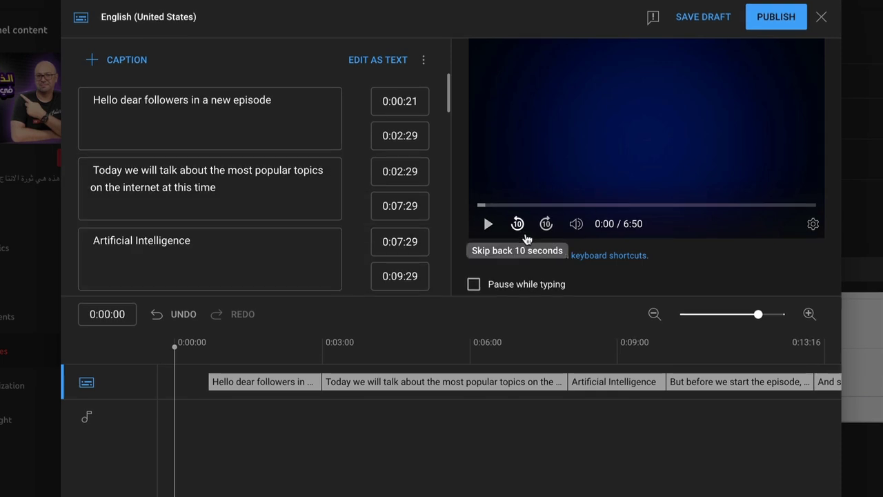
pyautogui.click(488, 228)
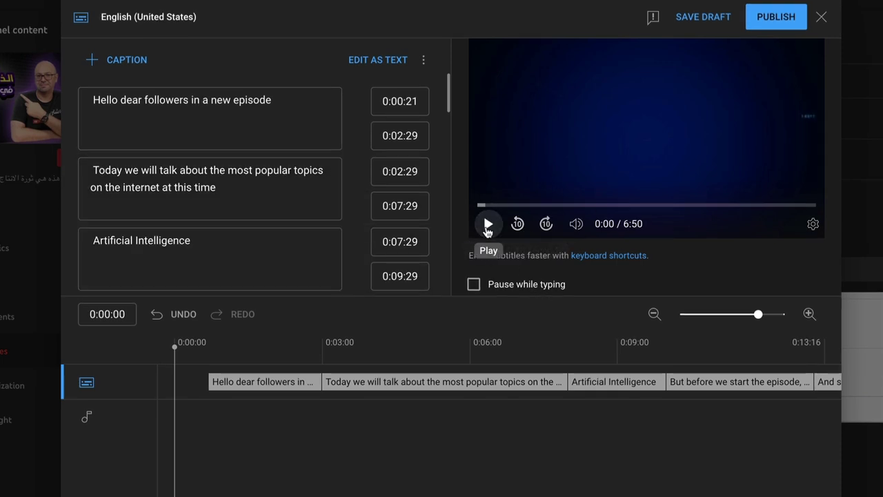